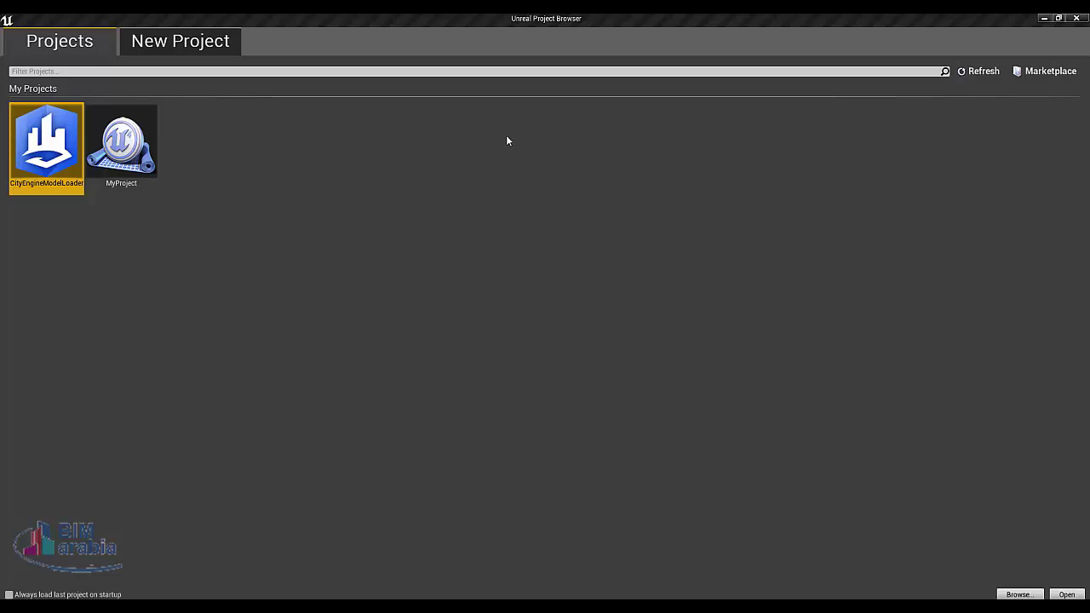
Step: Show the New Project template gallery in the Unreal Project Browser
left_click(213, 45)
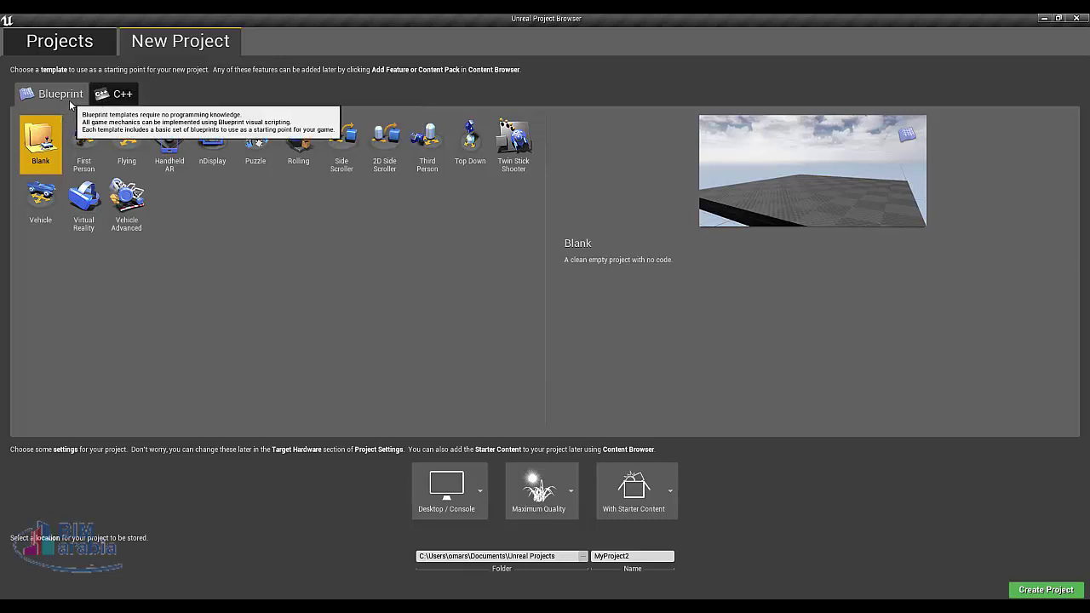
Step: Create MyProject2 from the Blueprint First Person template, keeping starter content
left_click(135, 101)
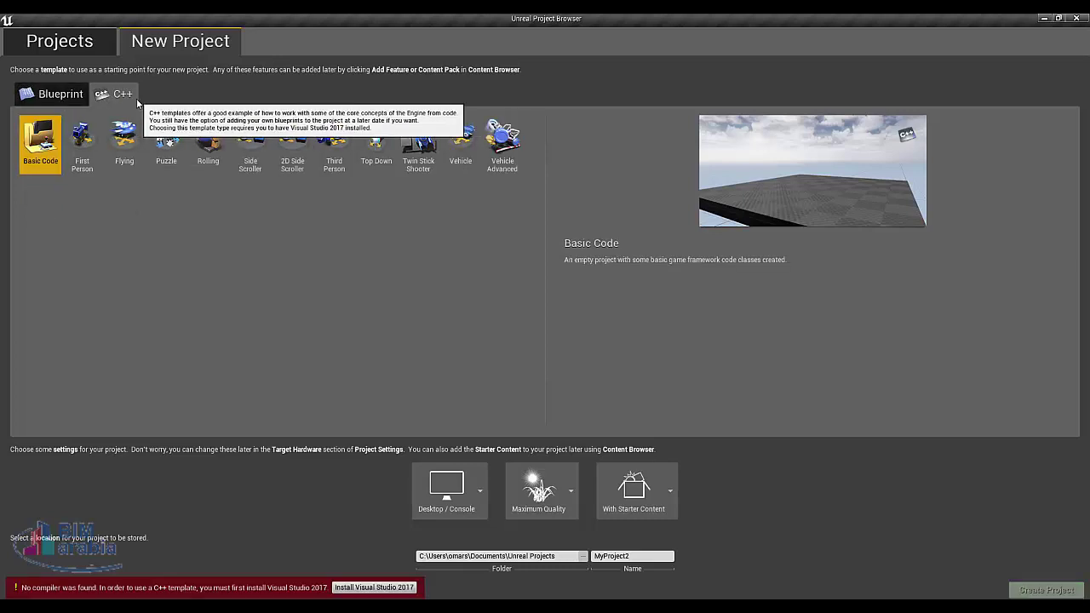
left_click(43, 96)
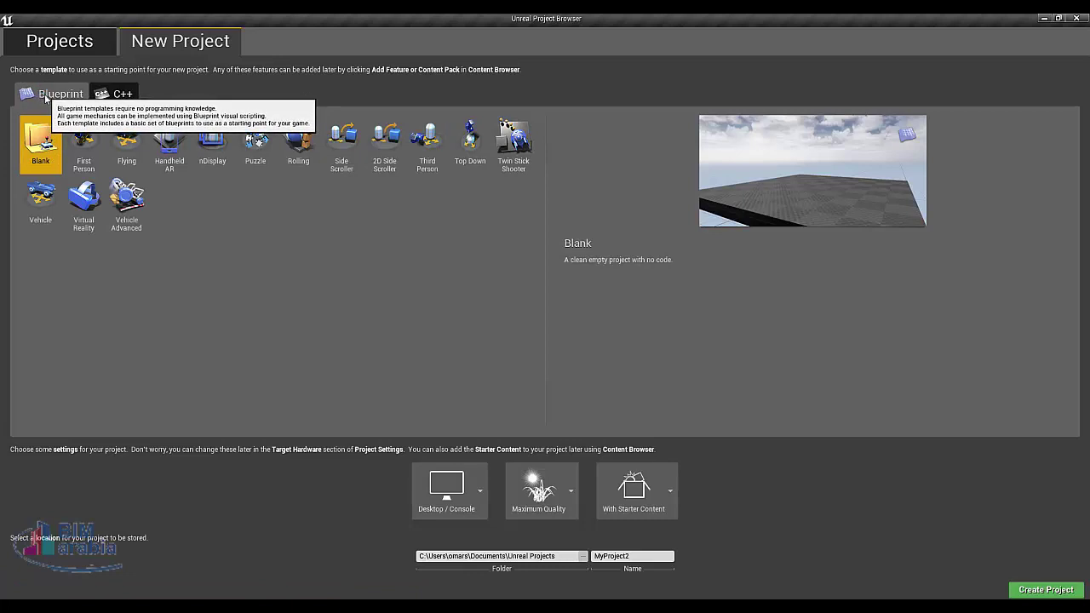
left_click(86, 145)
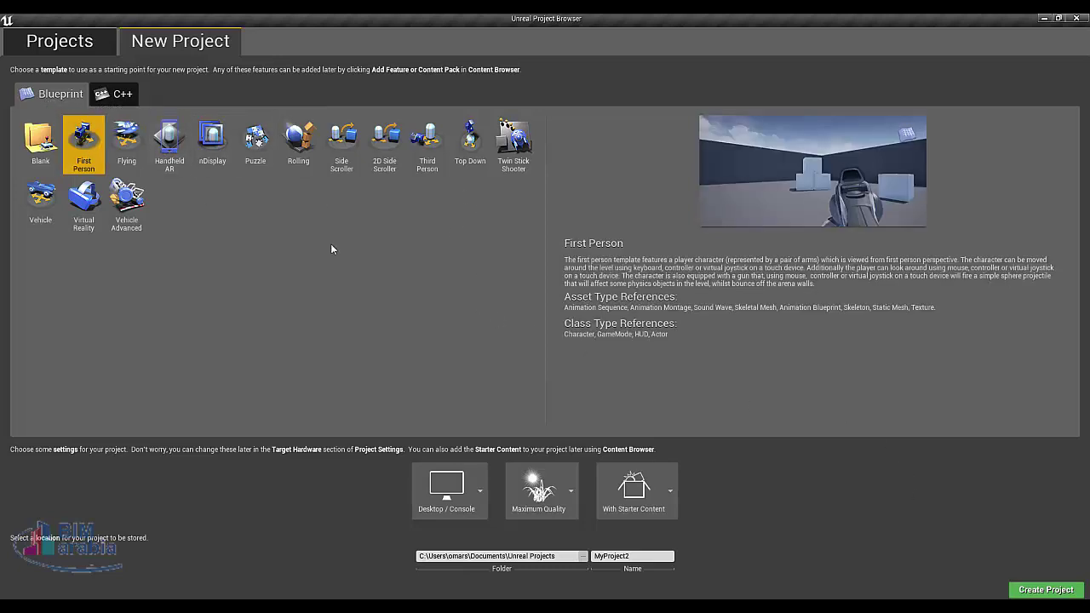
left_click(1045, 591)
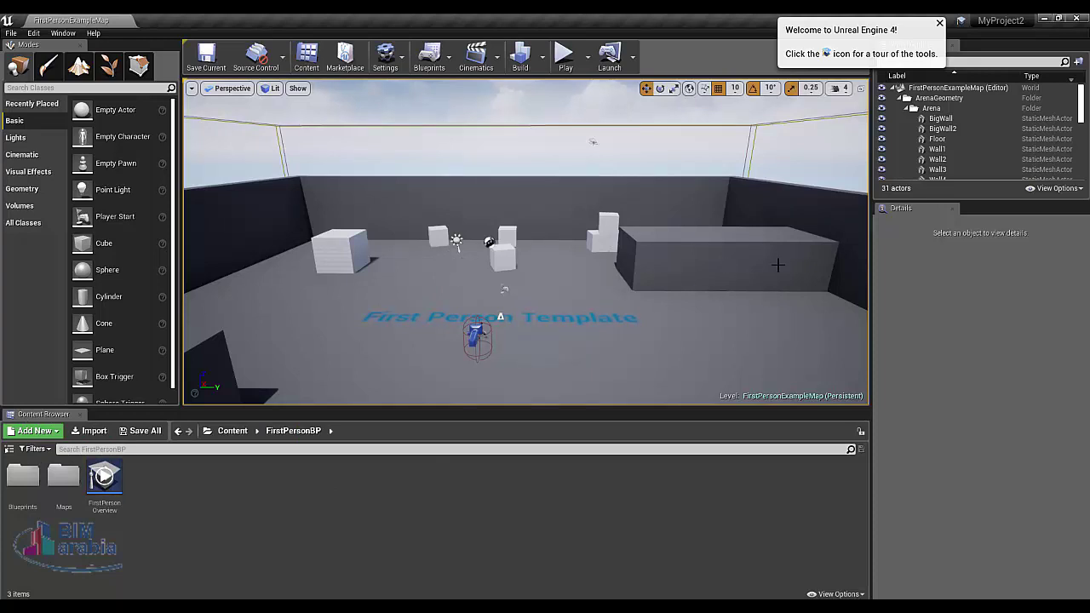
left_click(91, 432)
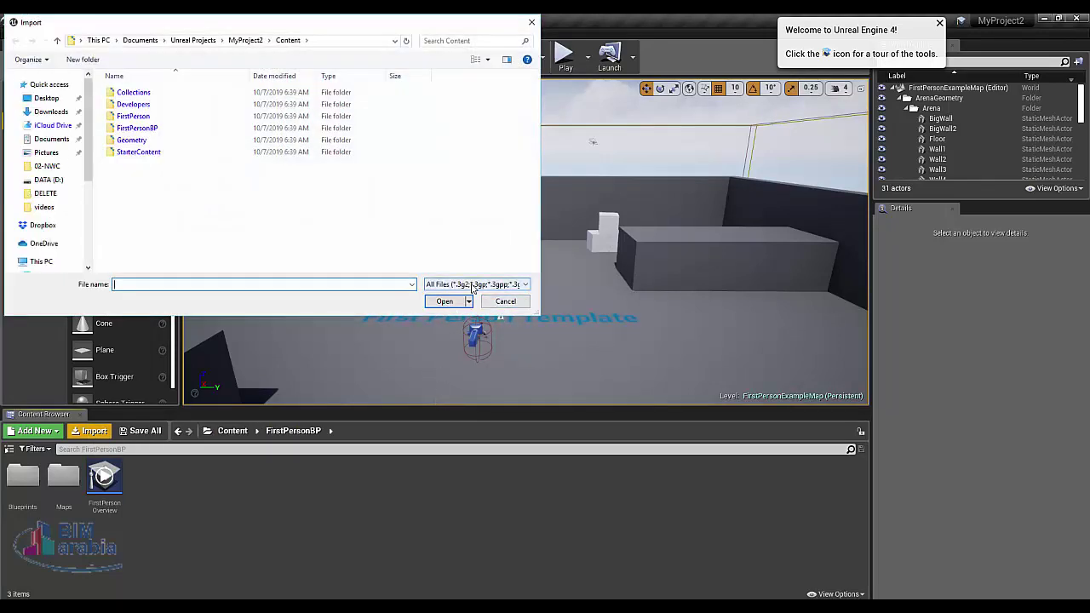
left_click(473, 285)
left_click(473, 287)
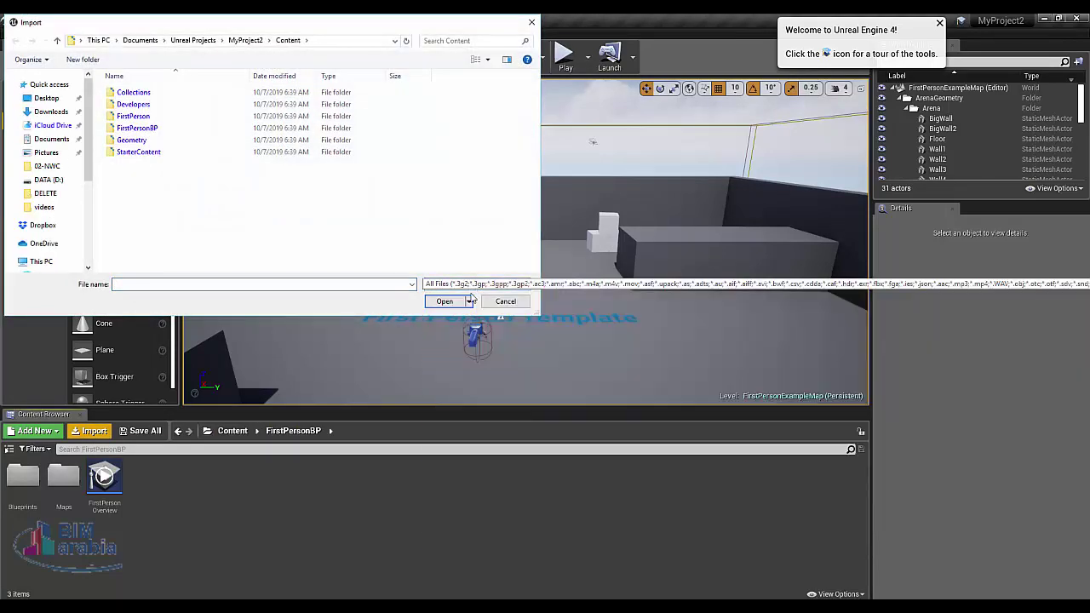
left_click(503, 300)
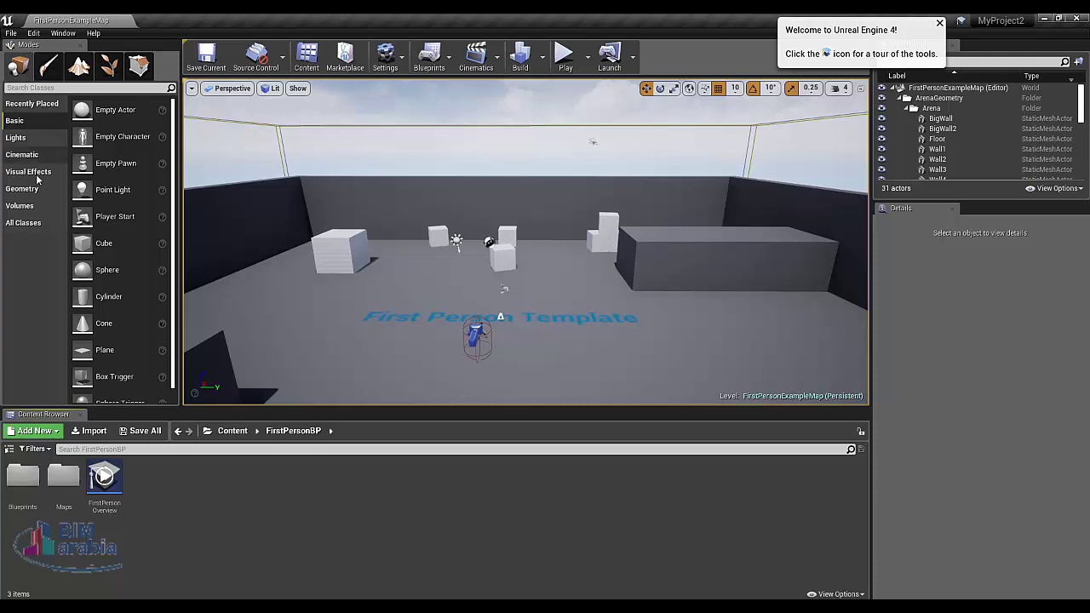
Step: List placeable Lights in Modes, bring up Content, glance at Launch devices, then viewport options
left_click(17, 137)
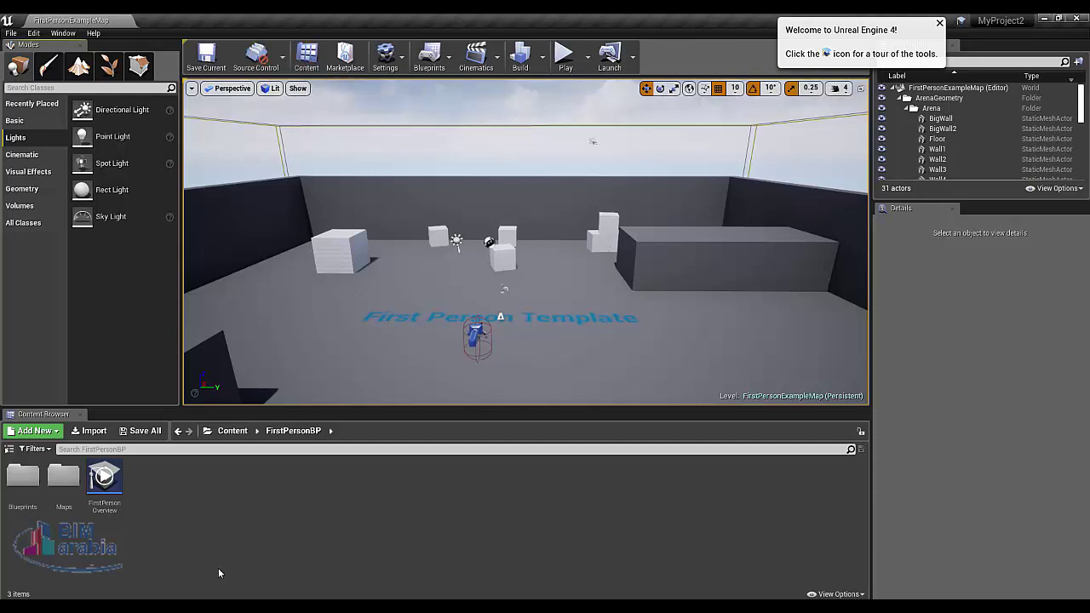
left_click(307, 61)
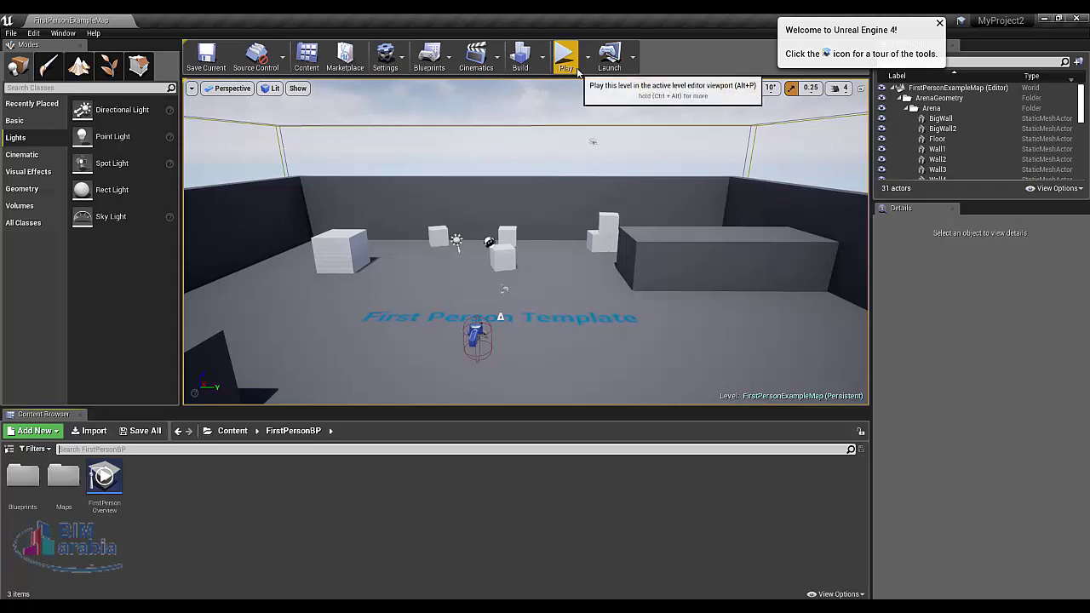
left_click(632, 57)
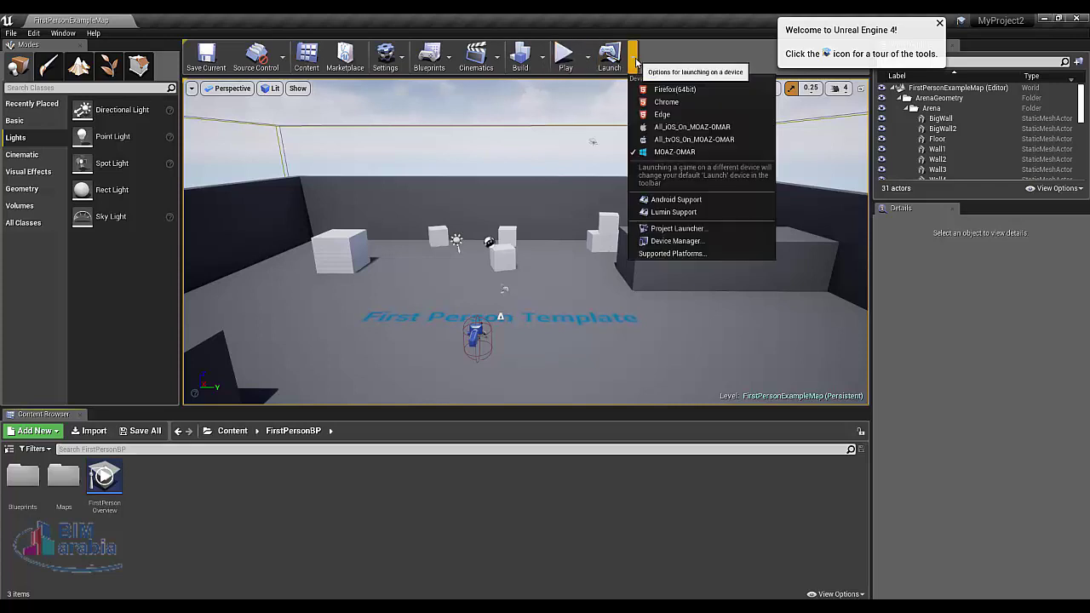
left_click(673, 102)
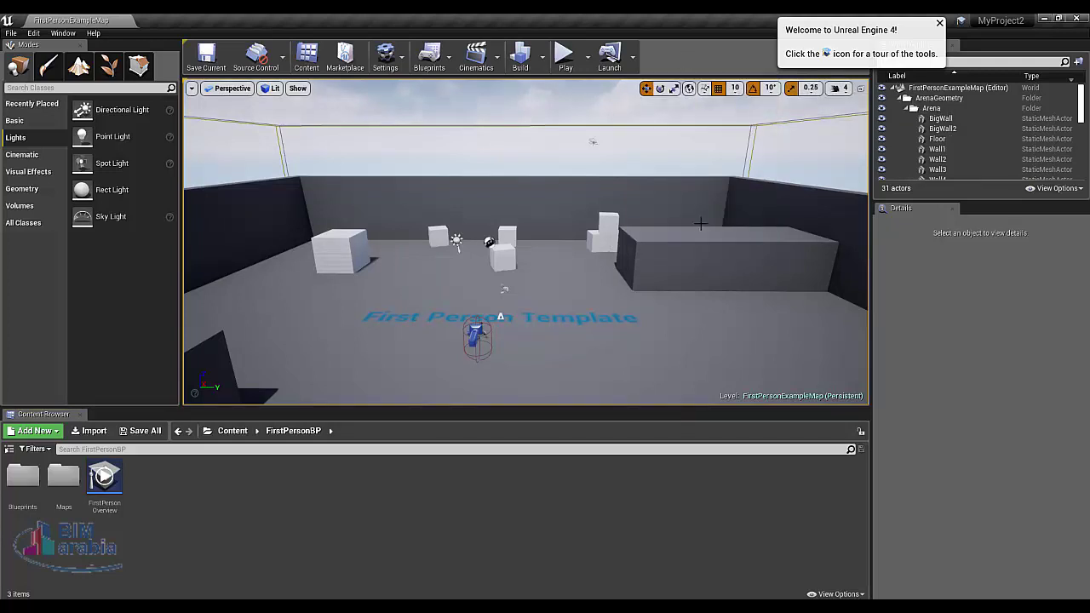
left_click(192, 89)
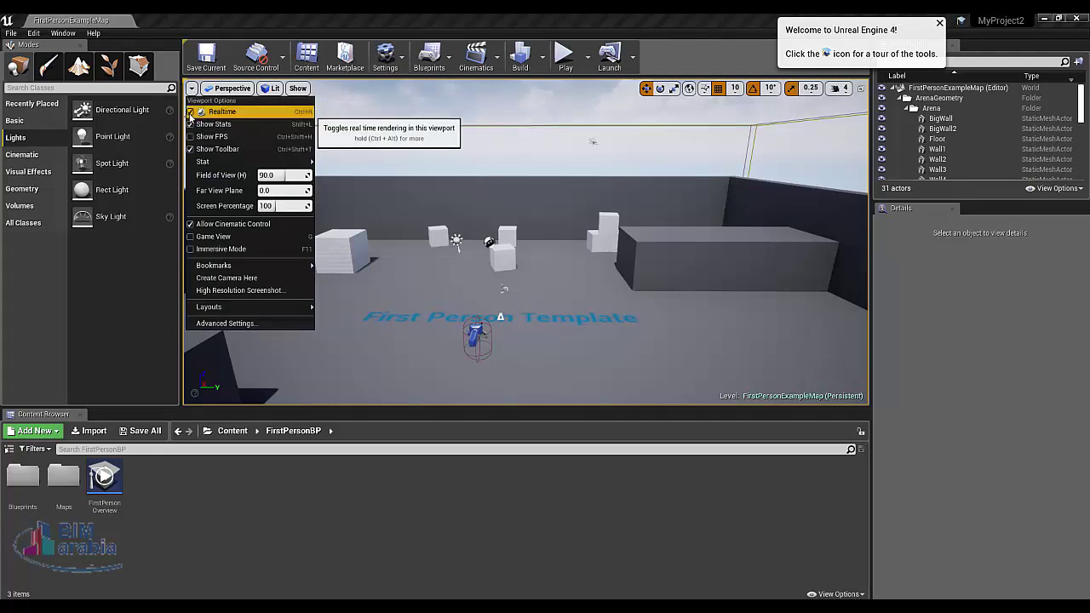
mouse_move(204, 162)
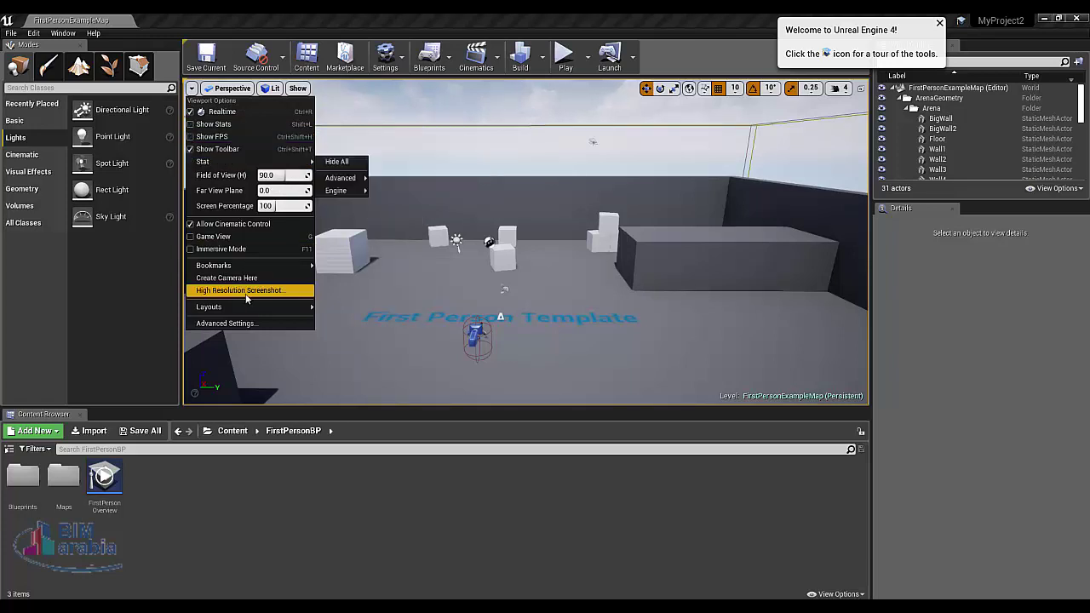
mouse_move(285, 267)
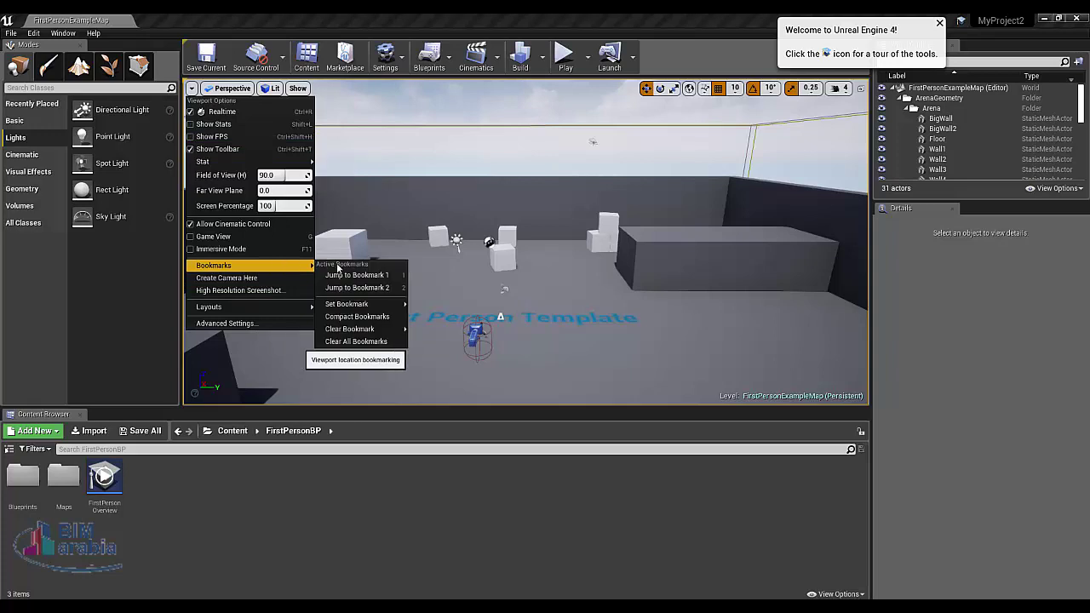
left_click(376, 276)
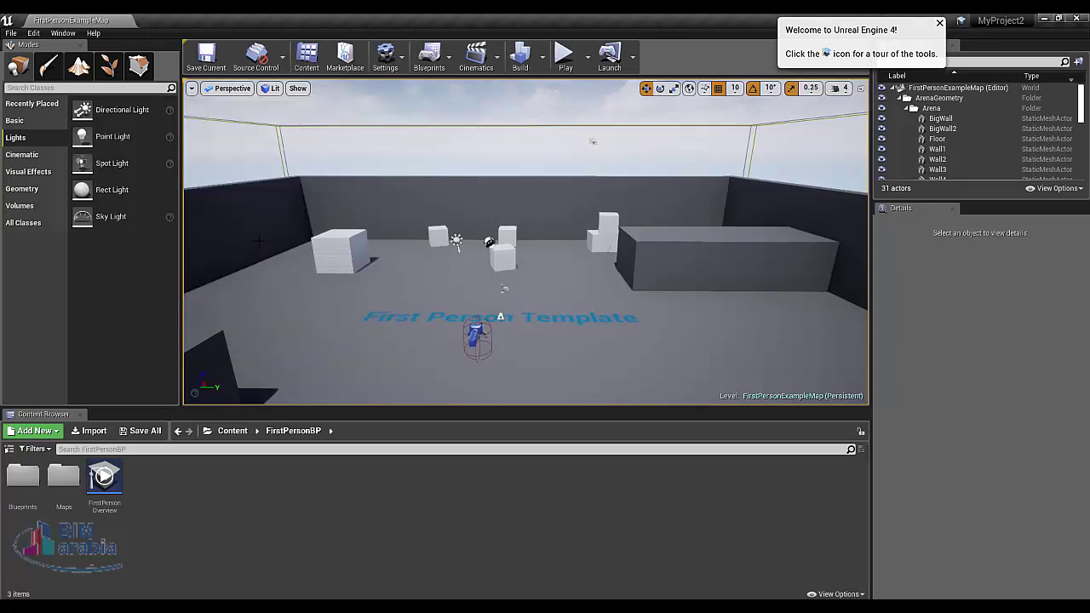
left_click(191, 88)
mouse_move(309, 266)
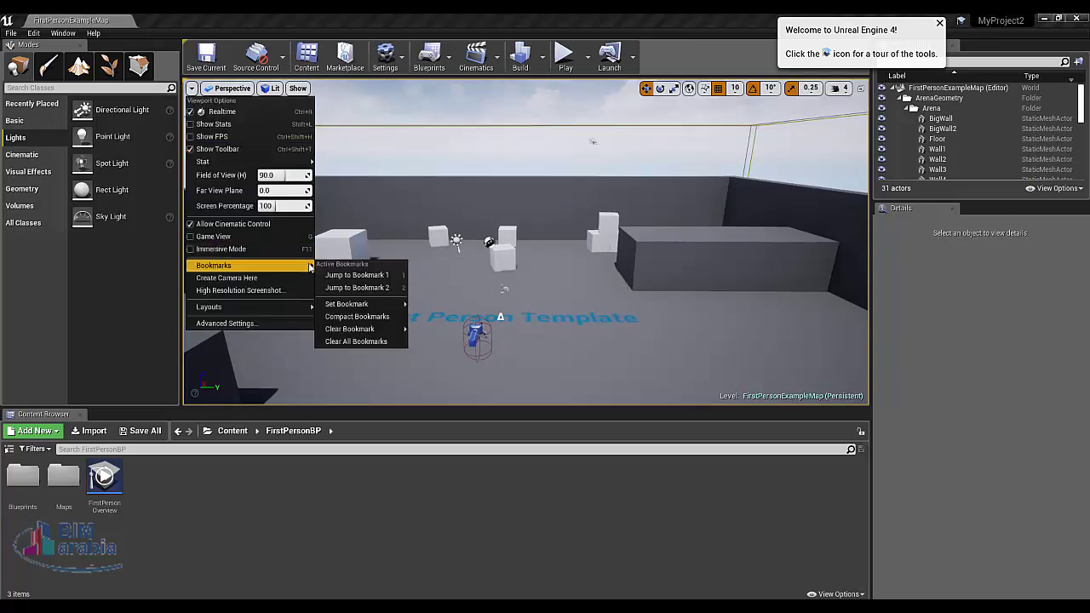
left_click(336, 289)
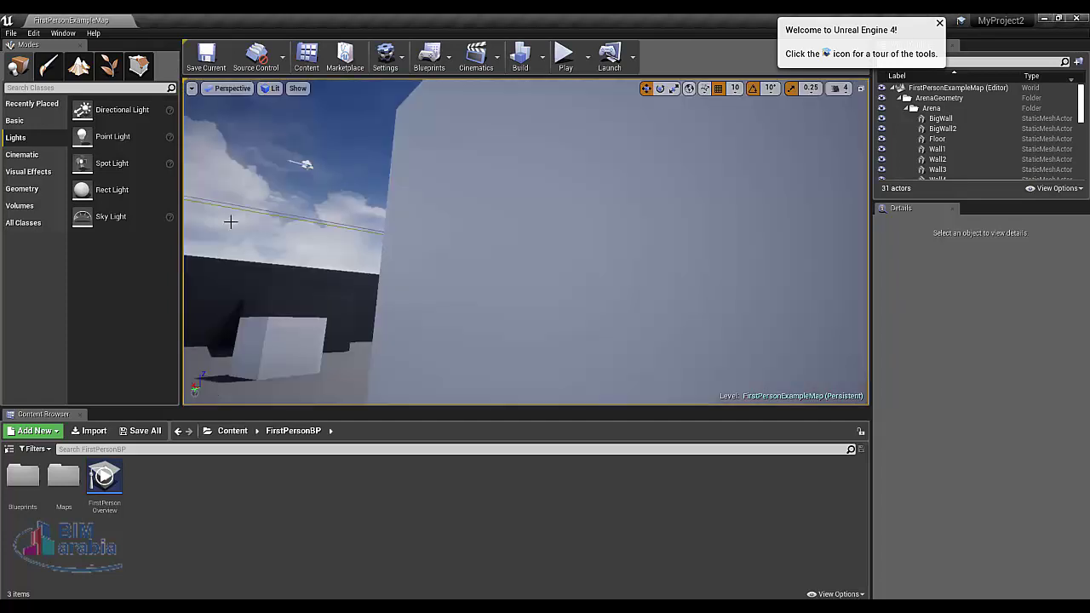
left_click(189, 88)
mouse_move(290, 265)
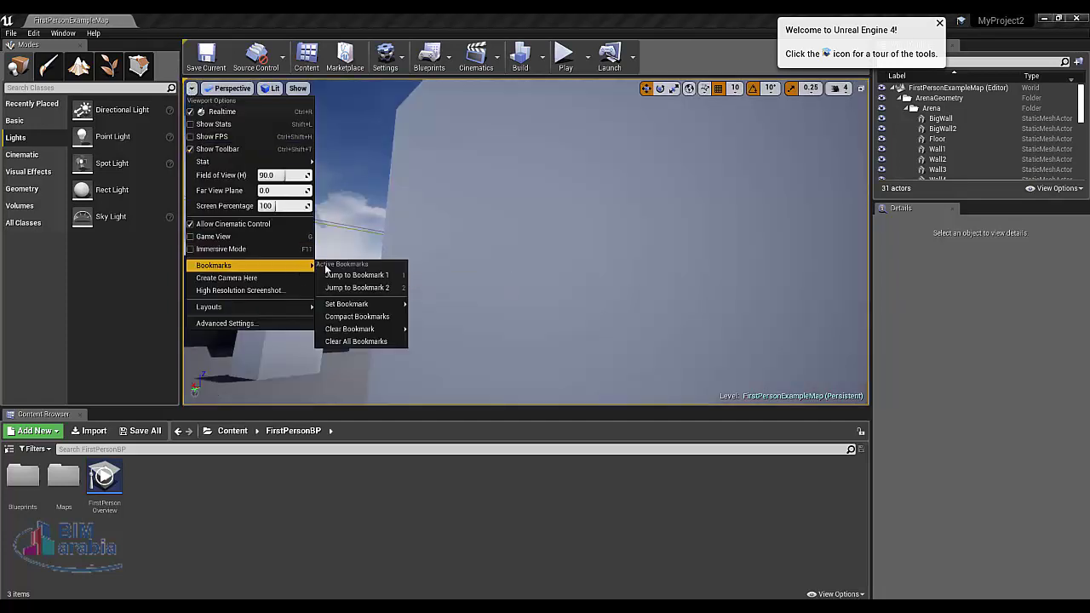
left_click(338, 276)
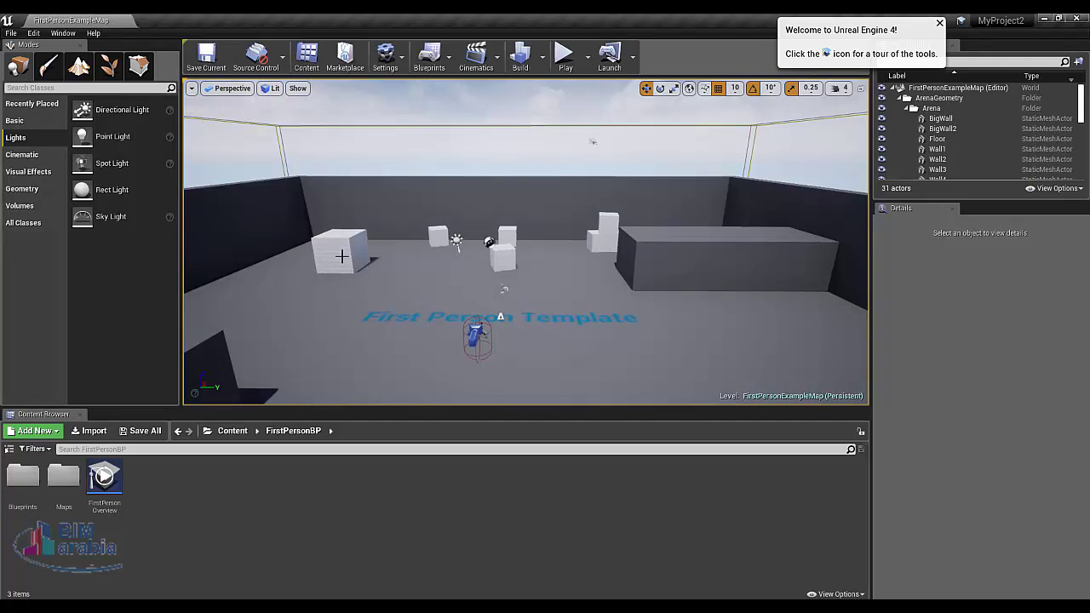
Step: Switch the viewport to Top, then Bottom orthographic view, then back to Perspective
left_click(223, 89)
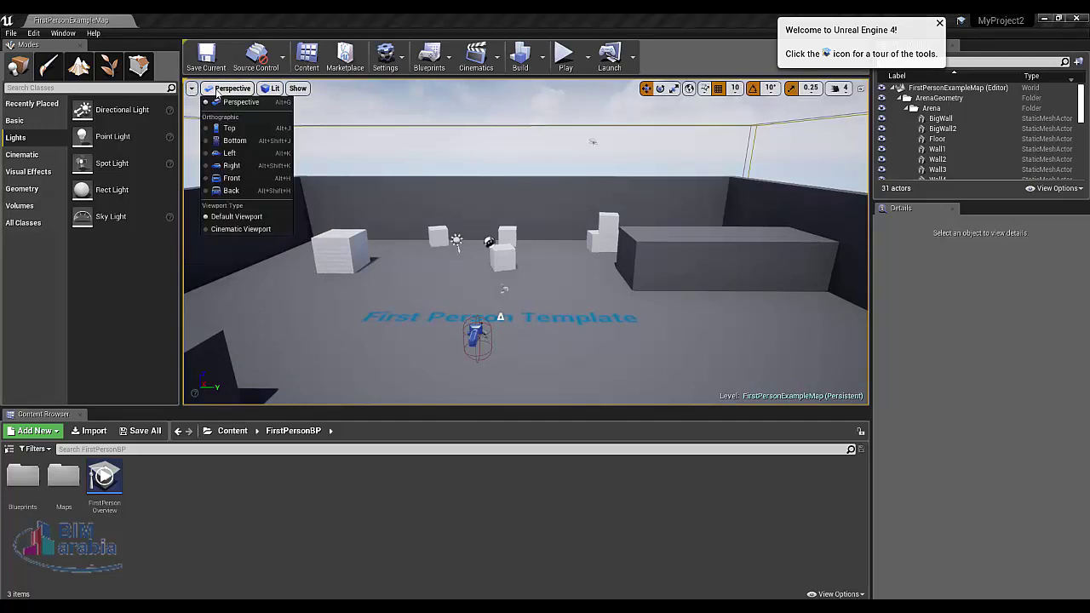
left_click(242, 130)
left_click(225, 89)
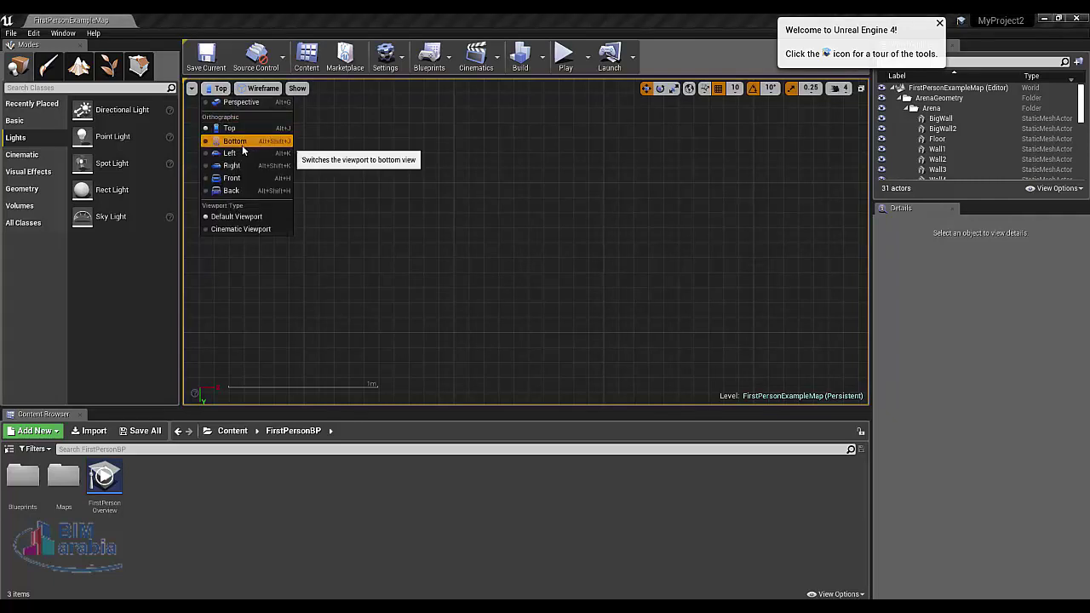
left_click(241, 141)
left_click(220, 89)
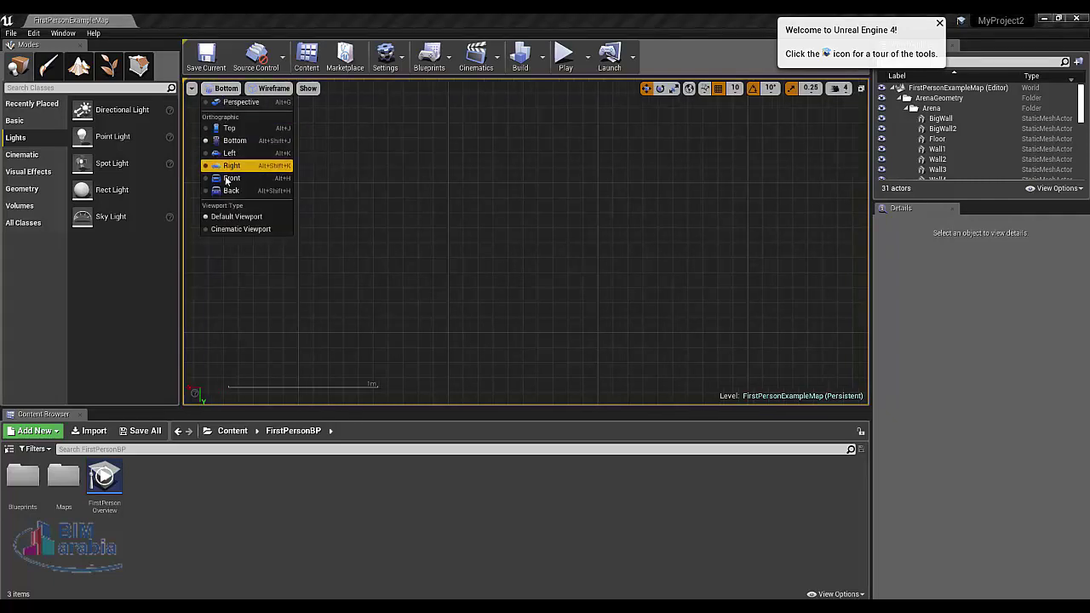
left_click(232, 102)
left_click(271, 88)
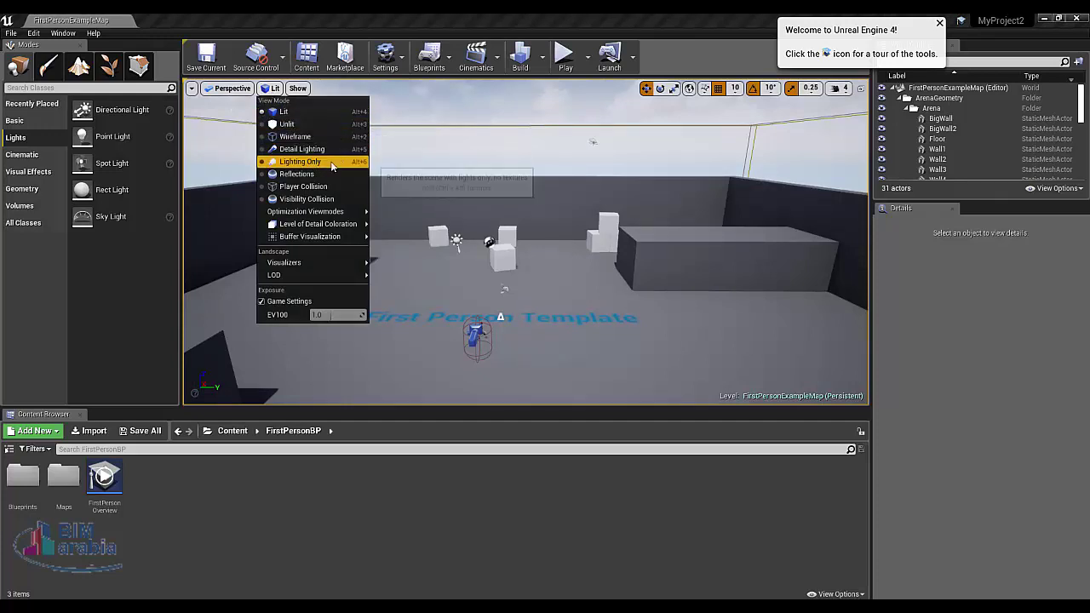
Step: Preview the arena in Lighting Only and Reflections view modes, then return to Lit
left_click(299, 162)
left_click(291, 88)
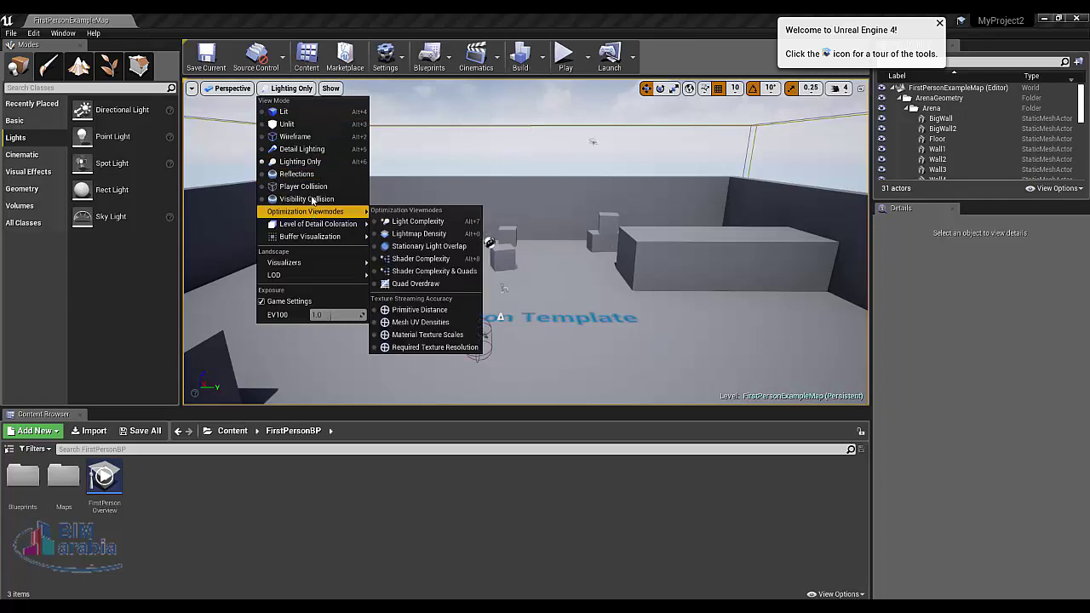
left_click(301, 174)
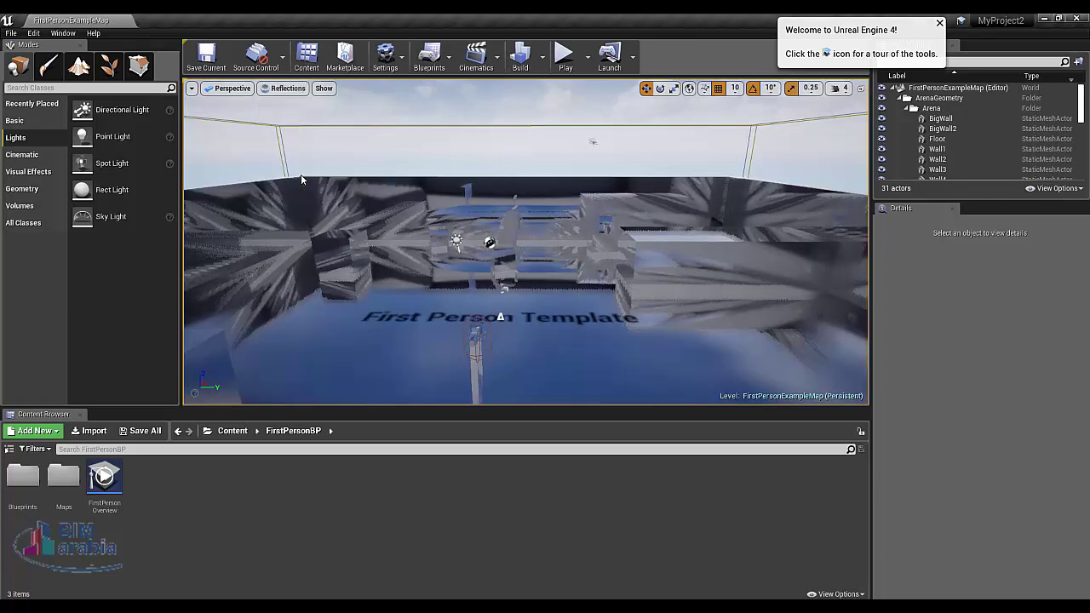
left_click(288, 88)
left_click(280, 112)
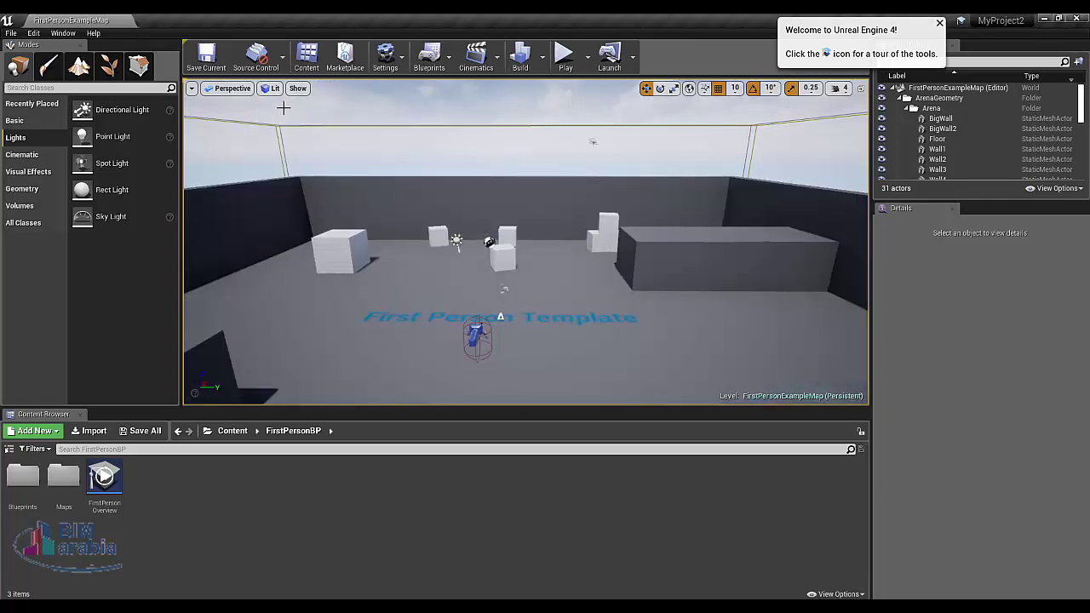
left_click(298, 90)
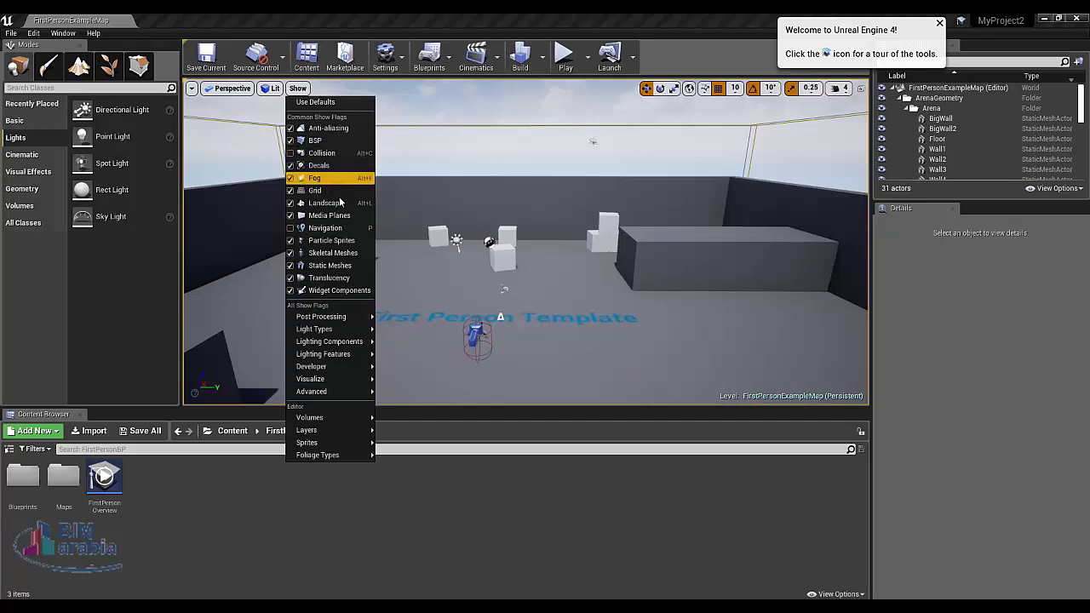
Step: Browse the Show flags submenus, close the menu, and select EditorCube8 on the arena's left
mouse_move(348, 317)
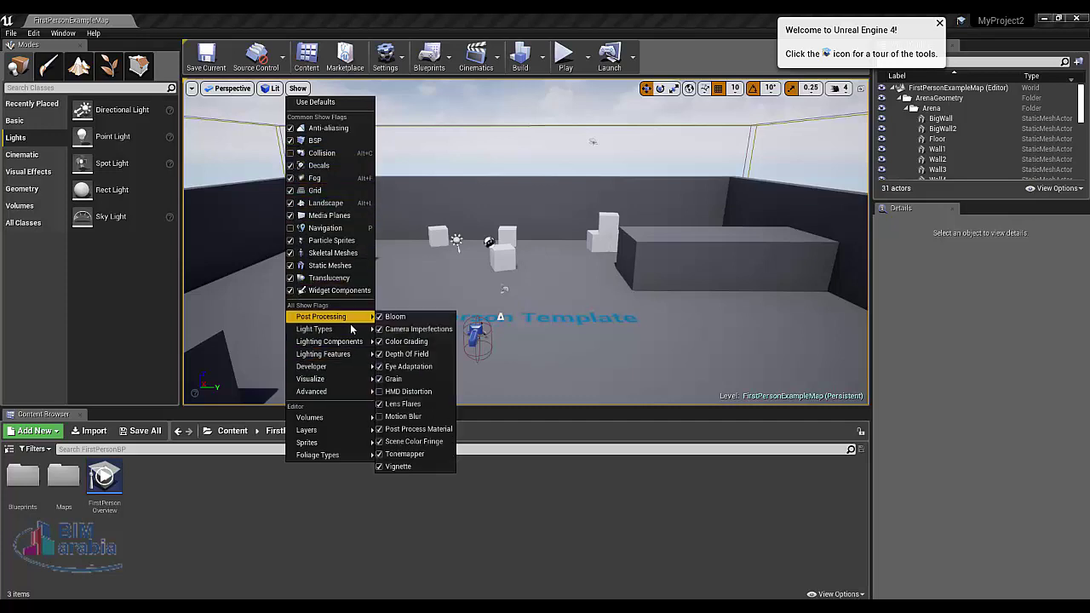
mouse_move(342, 421)
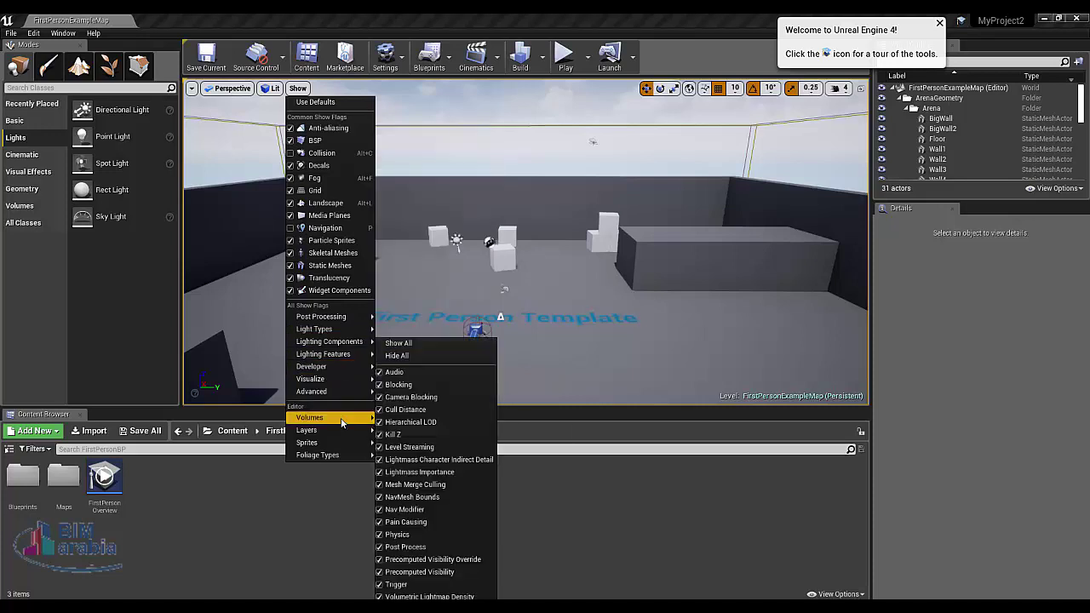
mouse_move(349, 341)
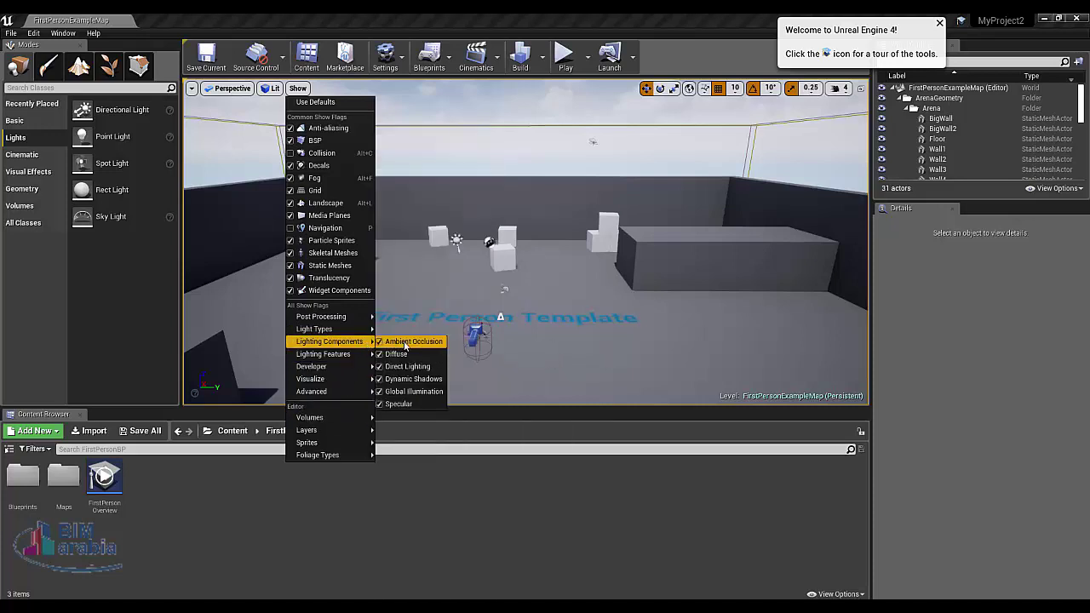
left_click(718, 60)
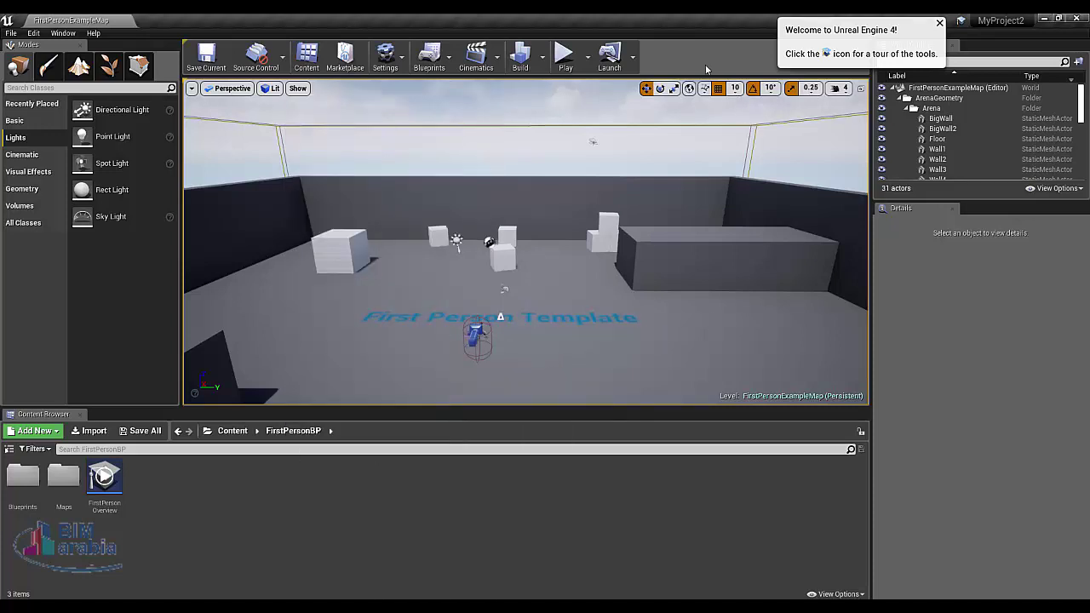
left_click(378, 247)
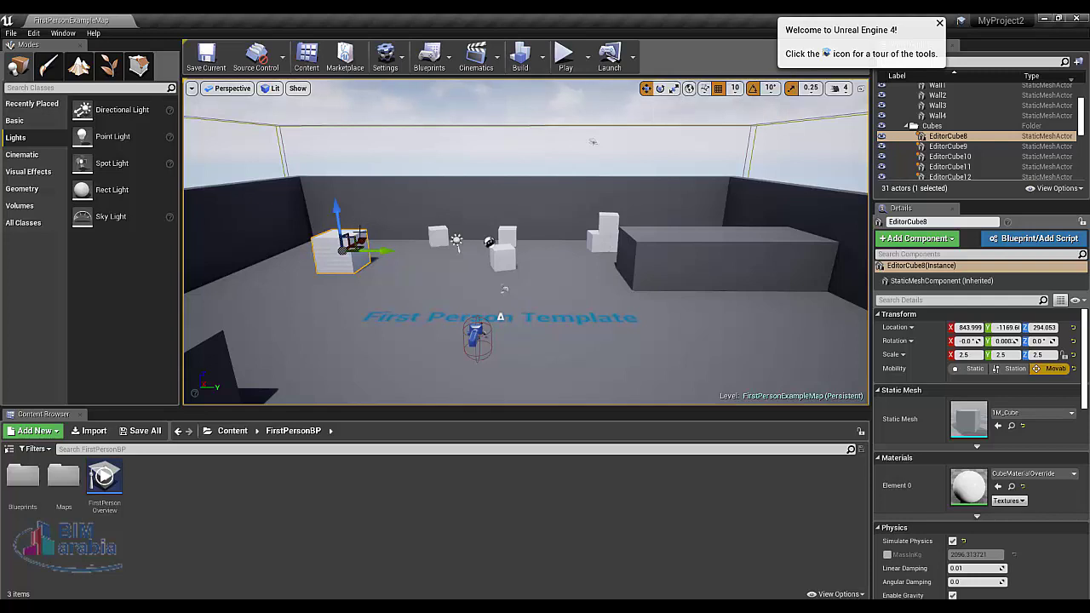
Step: Raise EditorCube8 to Z 411.3 and nudge it sideways, undoing a trial location reset
mouse_move(338, 217)
left_mouse_down()
mouse_move(328, 156)
mouse_move(371, 246)
mouse_move(297, 209)
mouse_move(328, 243)
left_mouse_up()
left_click_drag(339, 235, 346, 229)
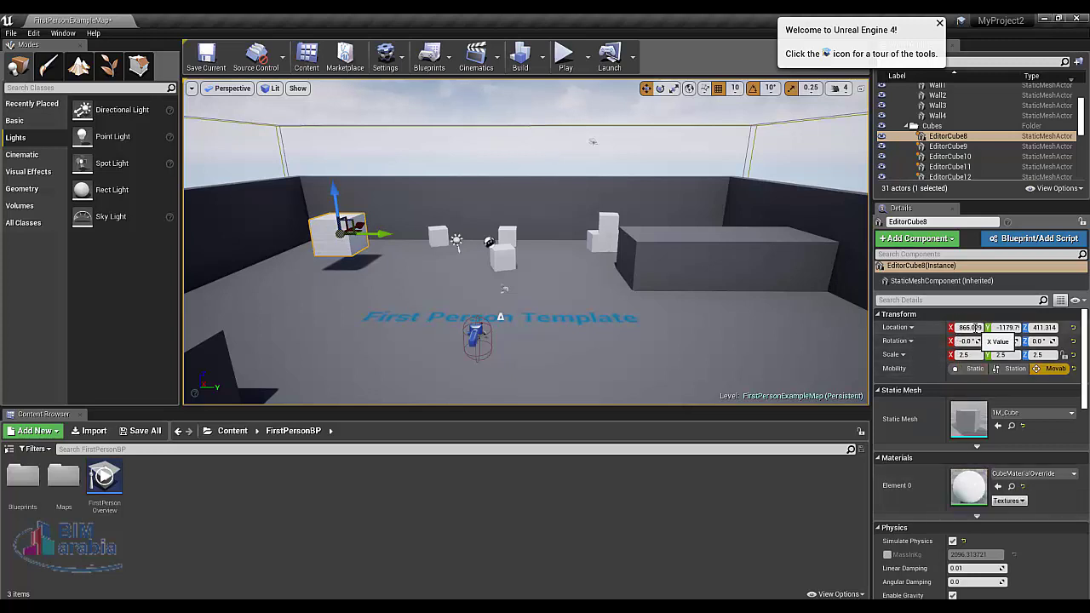
left_click(1074, 328)
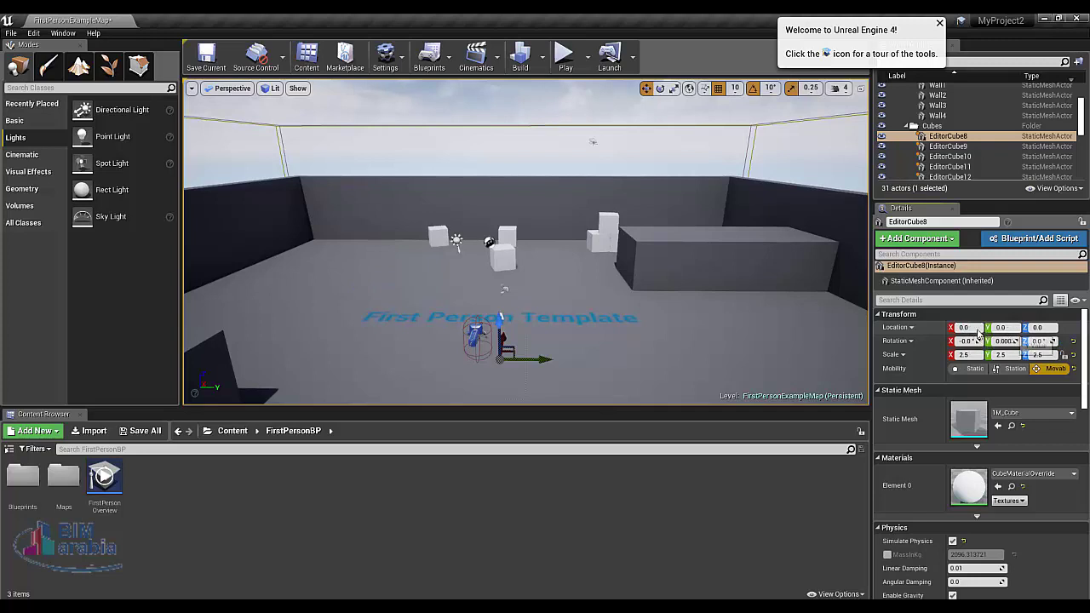
key("ctrl+z")
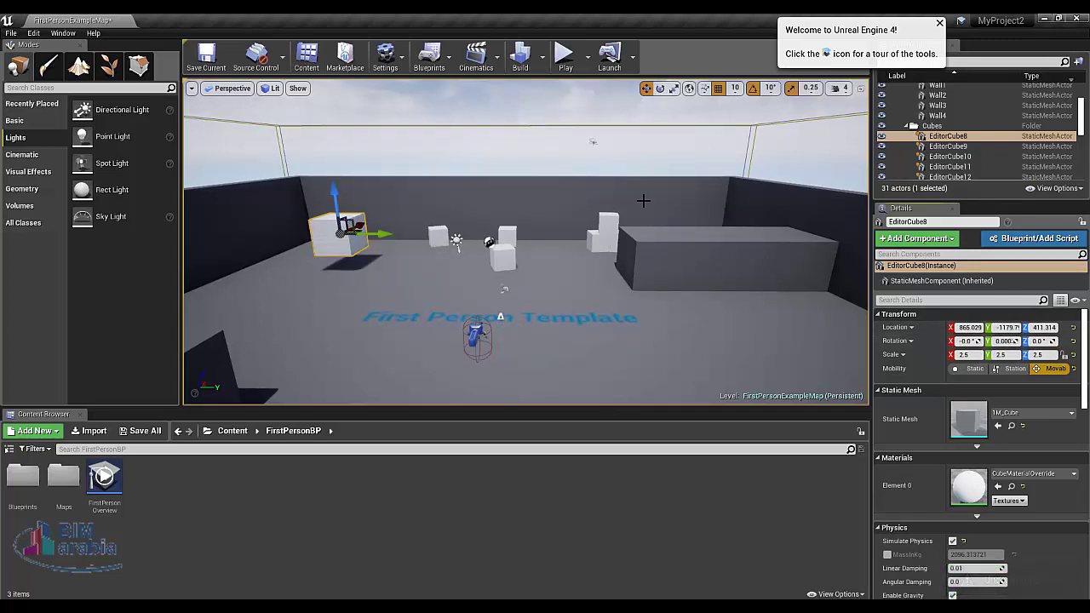
Step: Rotate EditorCube8 to X 10° and Z 30°, then stretch its X scale to 4.0
left_click(660, 89)
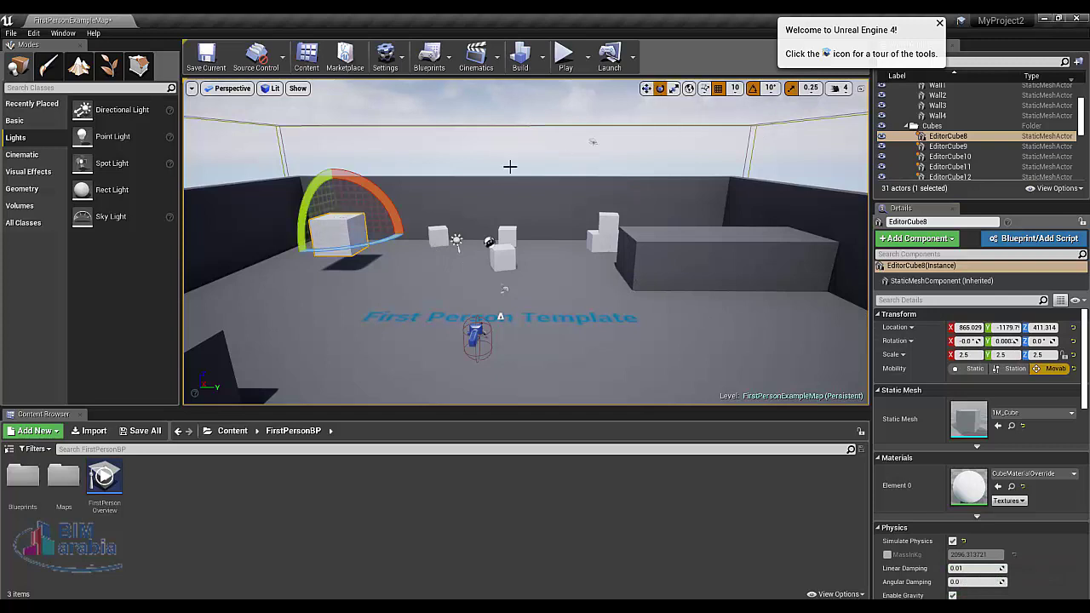
mouse_move(348, 184)
left_mouse_down()
mouse_move(384, 263)
mouse_move(409, 226)
left_mouse_up()
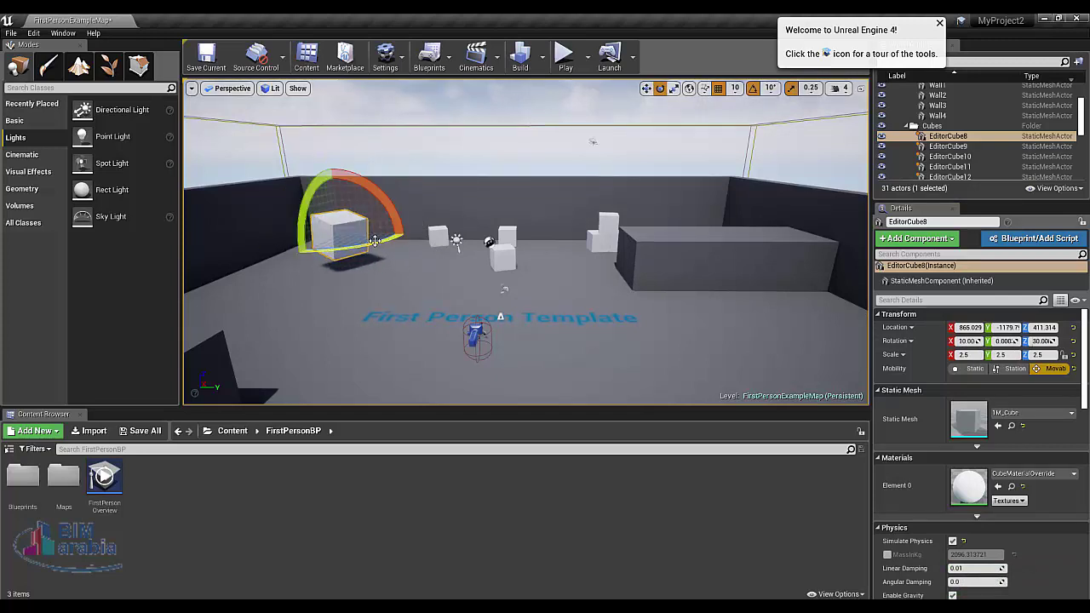
left_click(673, 88)
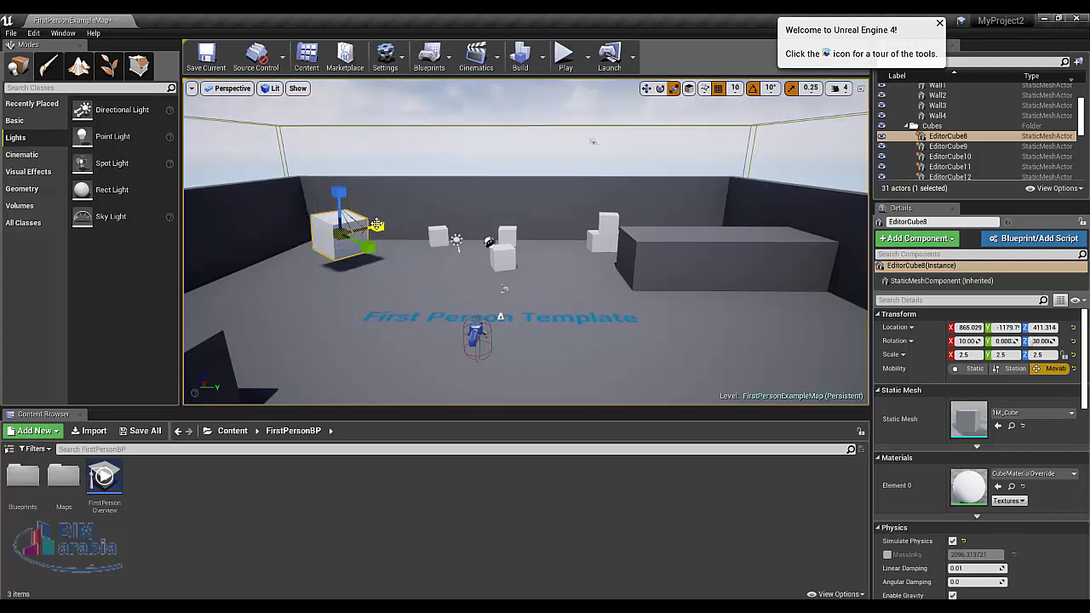
left_click_drag(376, 225, 371, 226)
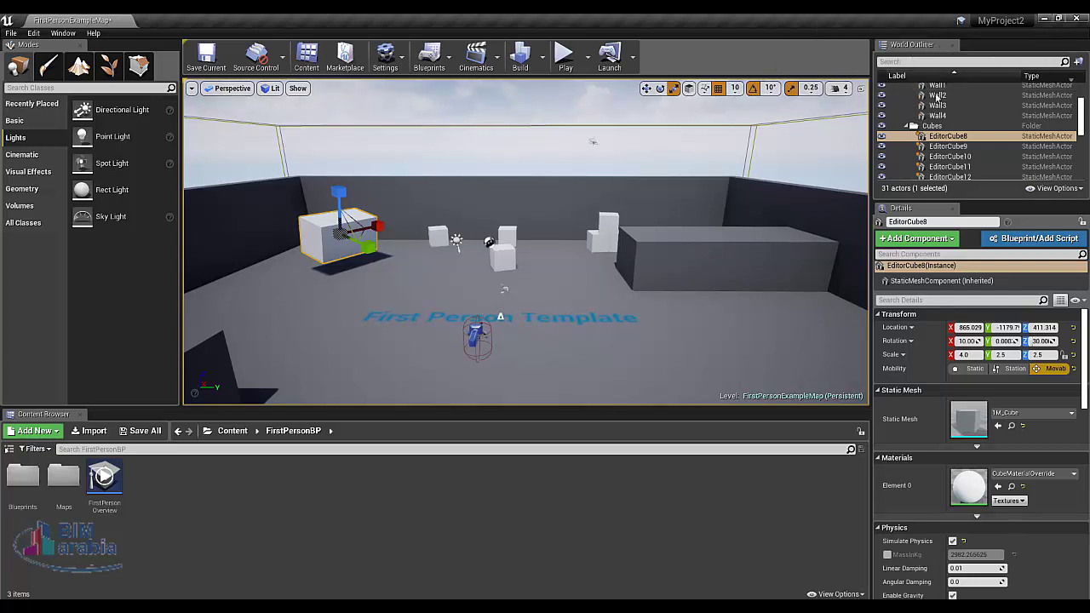
left_click(882, 136)
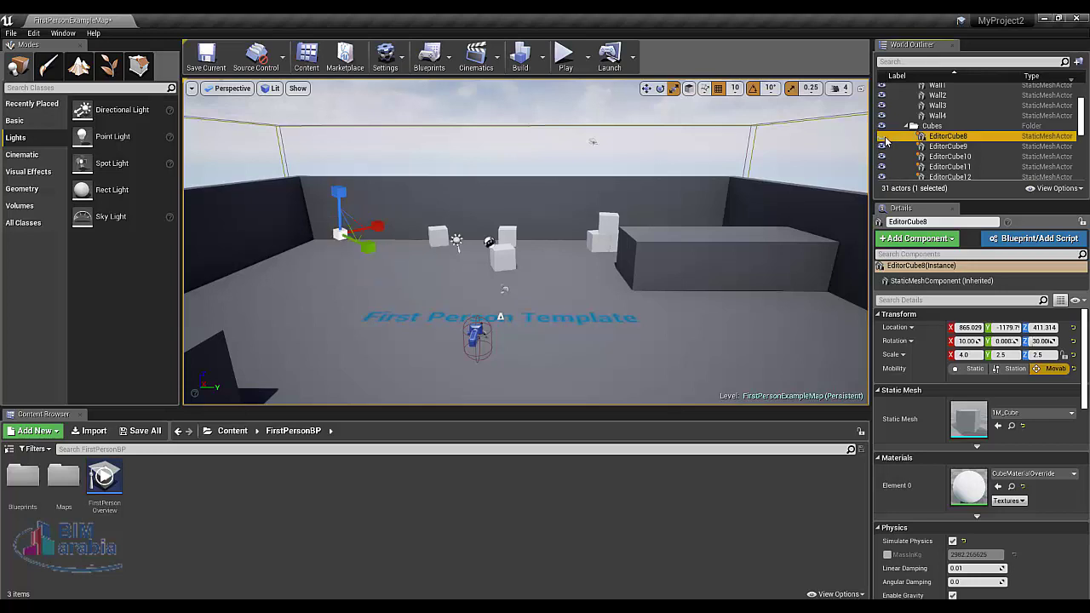
left_click(881, 136)
left_click(881, 147)
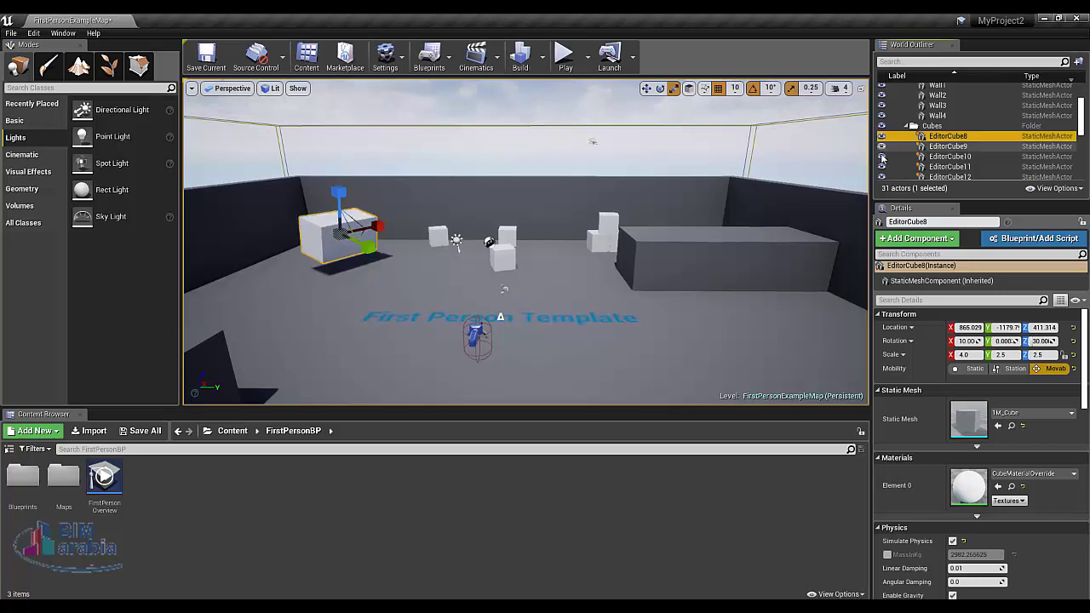
left_click(882, 157)
left_click(882, 157)
left_click(882, 167)
left_click(882, 167)
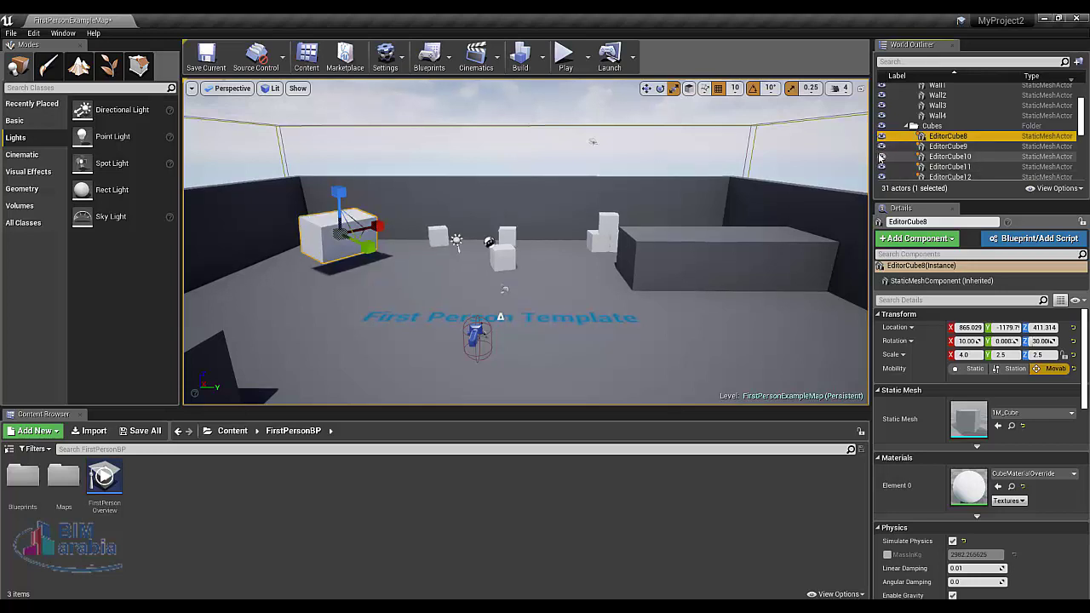